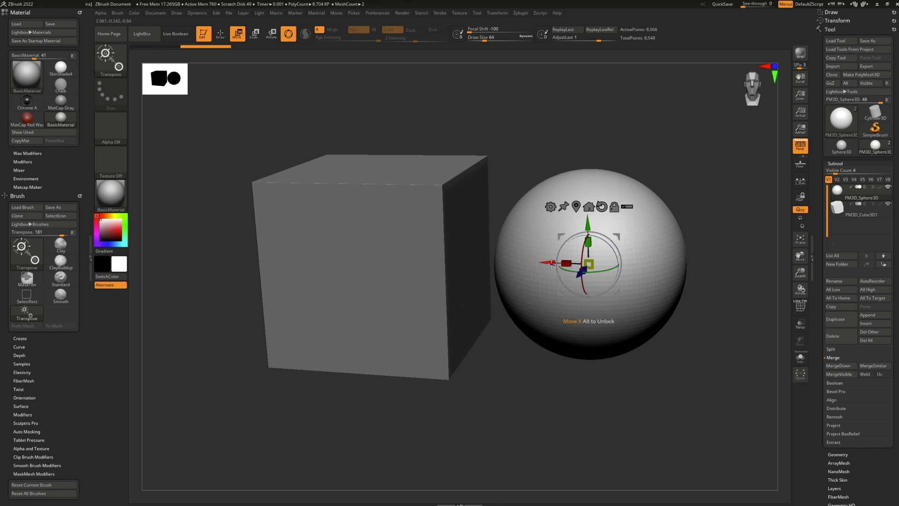
Enable Live Boolean and mark the sphere subtool as the Start of the Boolean group.
mouse_move(545, 385)
mouse_down()
mouse_move(544, 399)
mouse_move(547, 391)
mouse_up()
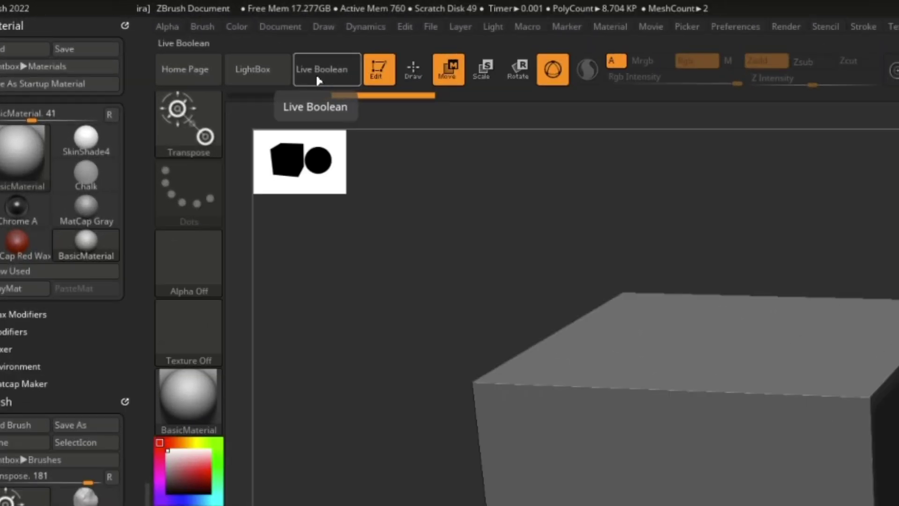
click(324, 79)
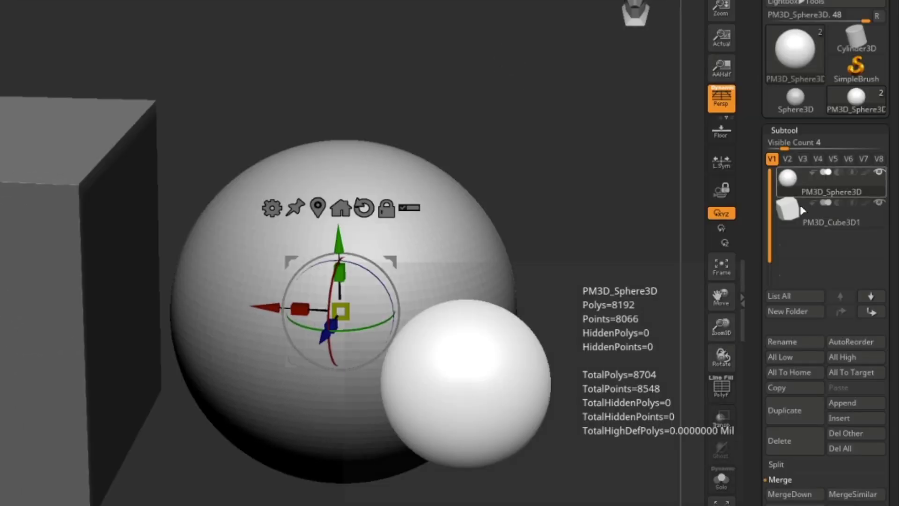
mouse_move(809, 181)
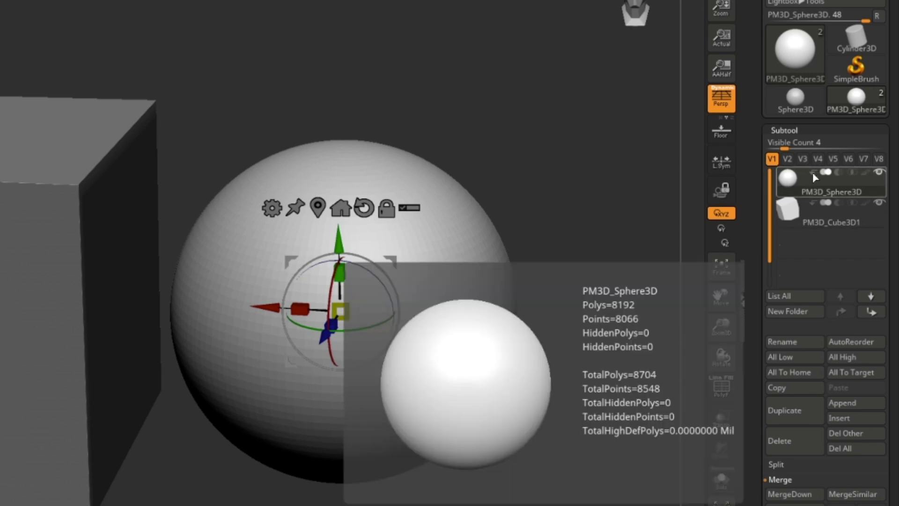
mouse_move(805, 204)
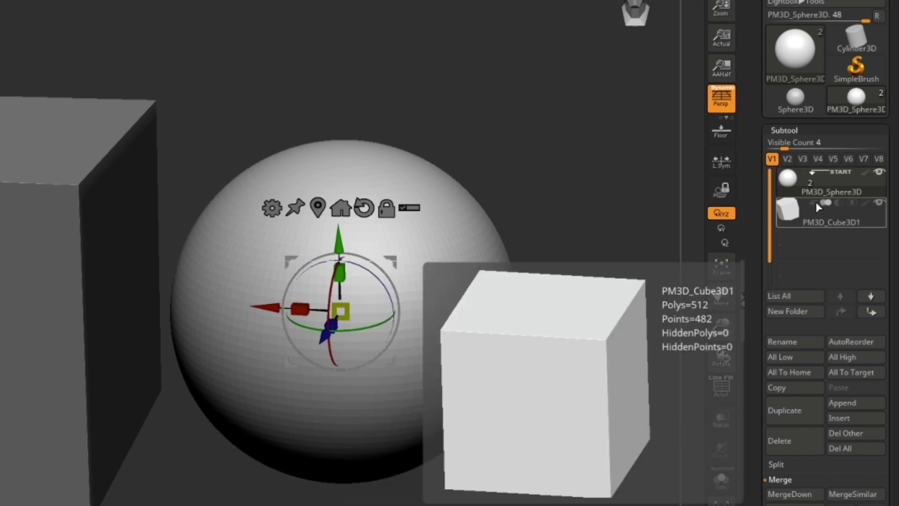
mouse_move(864, 191)
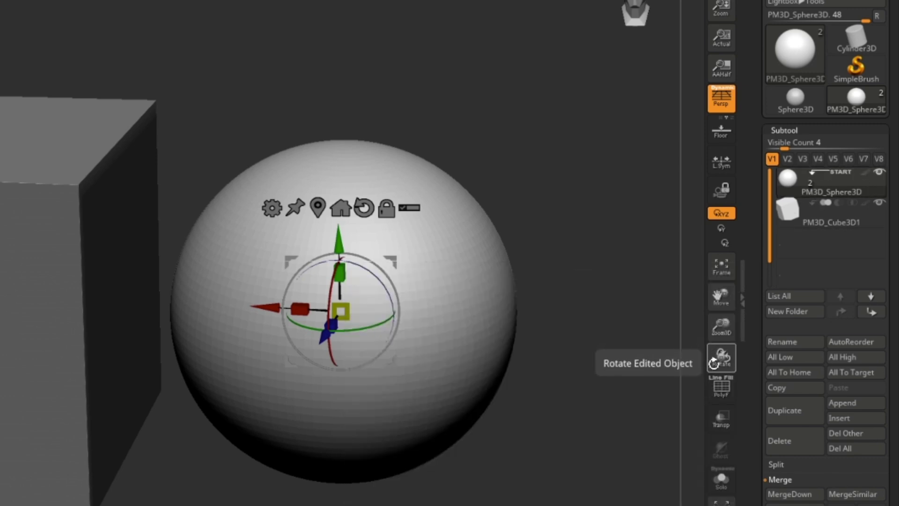
alt+drag(602, 376, 555, 377)
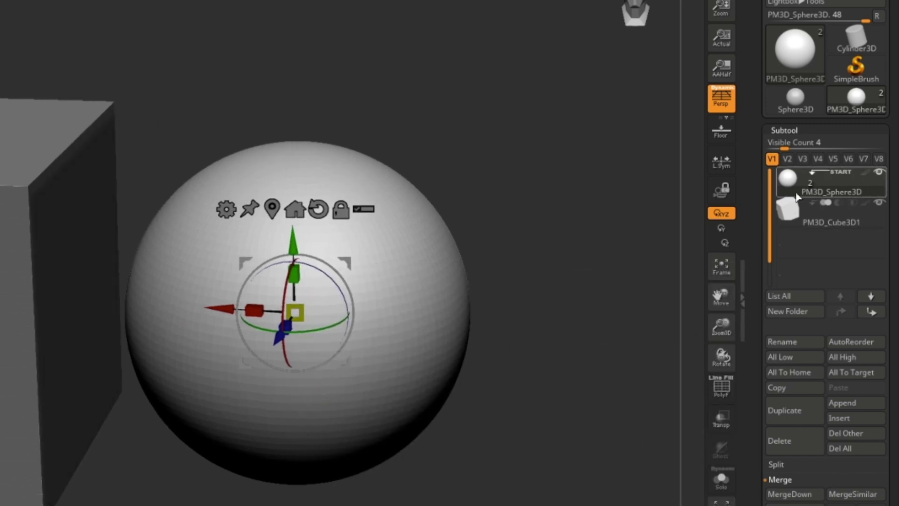
Select the cube subtool, then move and scale it into a flatter box that overlaps the sphere's side.
click(820, 206)
drag(0, 302, 26, 307)
drag(98, 272, 106, 359)
drag(55, 309, 14, 300)
drag(70, 505, 0, 505)
Set the cube subtool's Boolean operation to Subtraction so it cuts into the sphere.
mouse_move(842, 207)
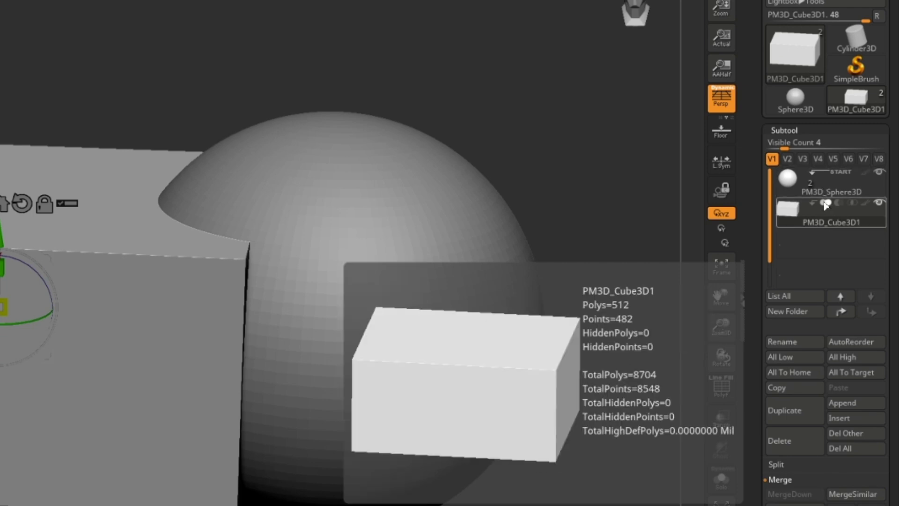
drag(578, 235, 186, 141)
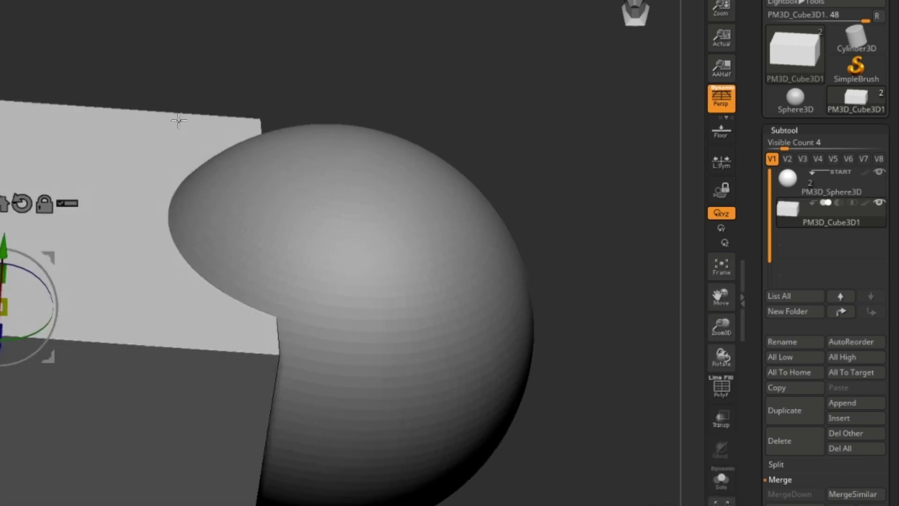
drag(548, 498, 526, 450)
click(839, 203)
drag(563, 262, 670, 267)
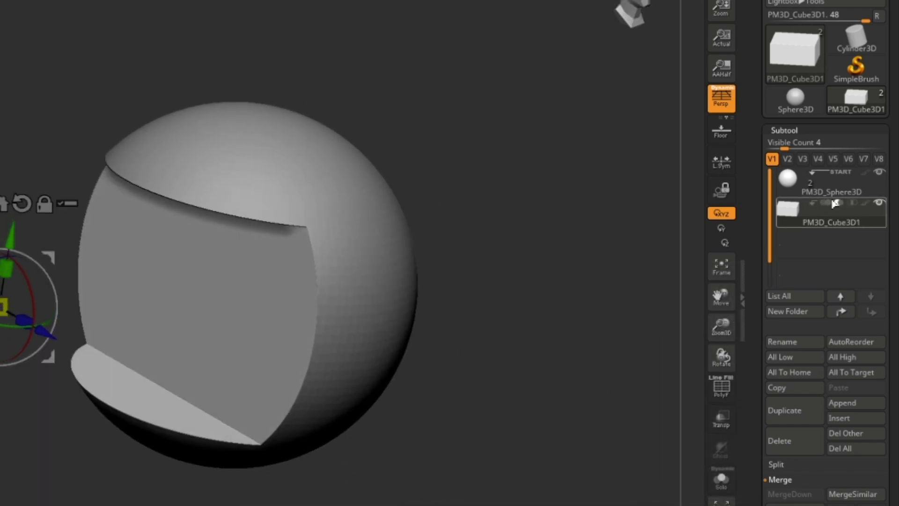
drag(584, 384, 513, 350)
mouse_move(247, 496)
mouse_down()
mouse_move(225, 497)
mouse_move(253, 487)
mouse_up()
Try the Intersection operation on the cube subtool, inspect the shared volume, and switch back to Subtraction.
click(853, 202)
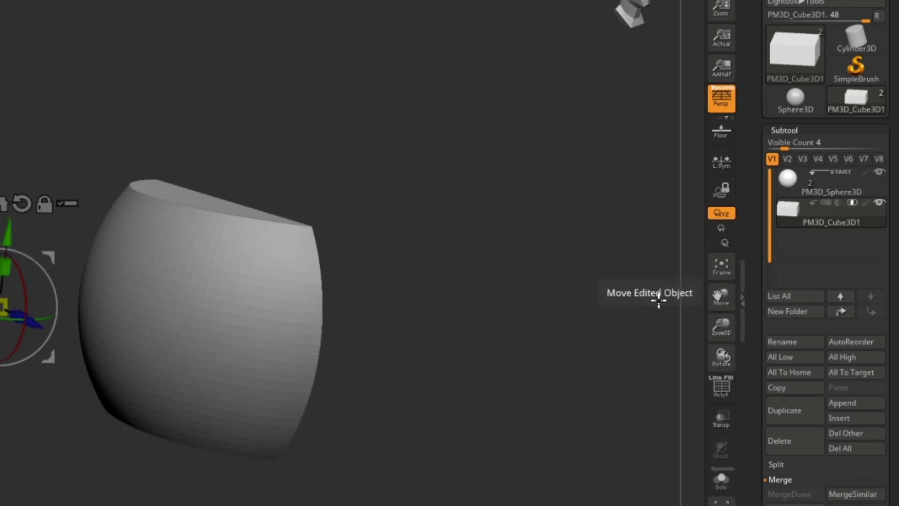
drag(642, 305, 517, 351)
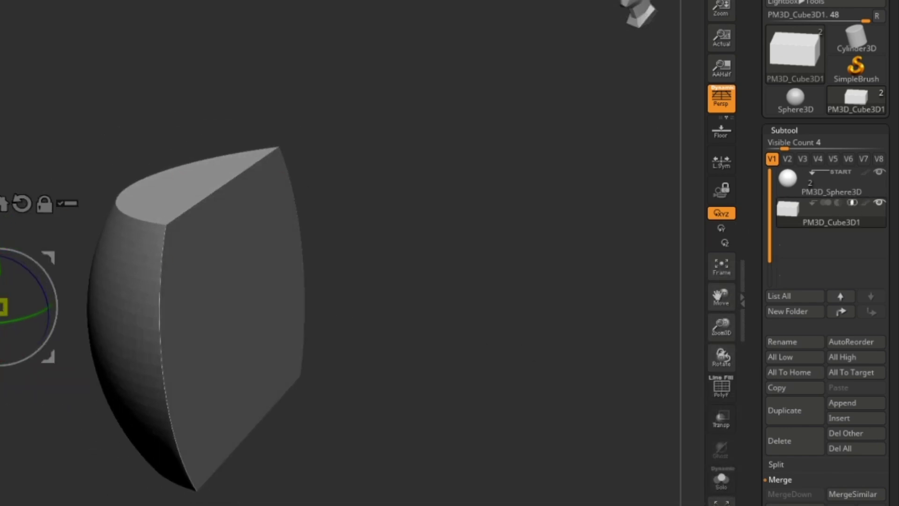
drag(183, 501, 213, 505)
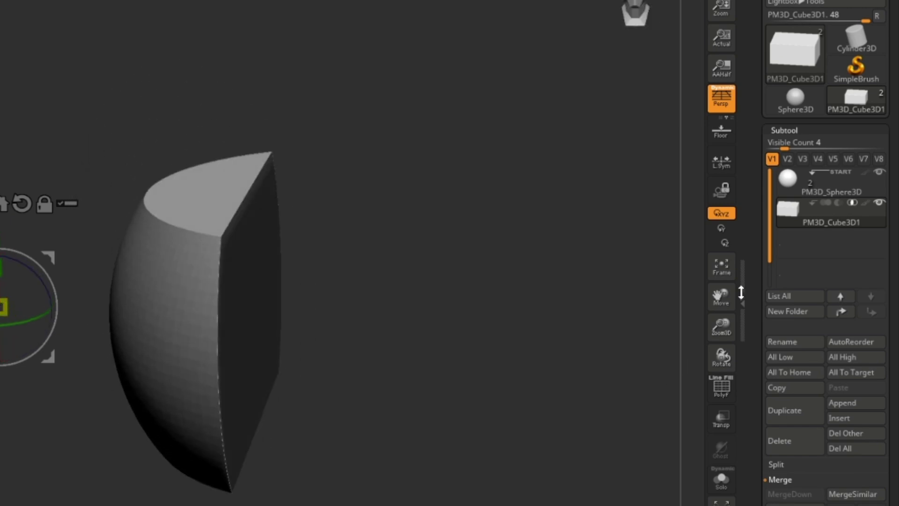
click(838, 203)
drag(460, 446, 501, 445)
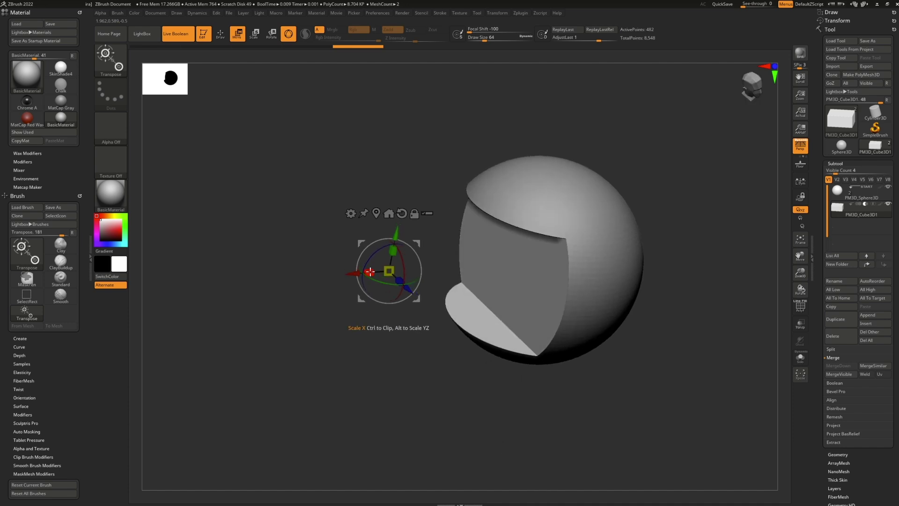
Move, rotate and scale the subtracting cube so it cuts an angled slot across the sphere's surface.
drag(353, 272, 447, 300)
alt+drag(515, 434, 523, 434)
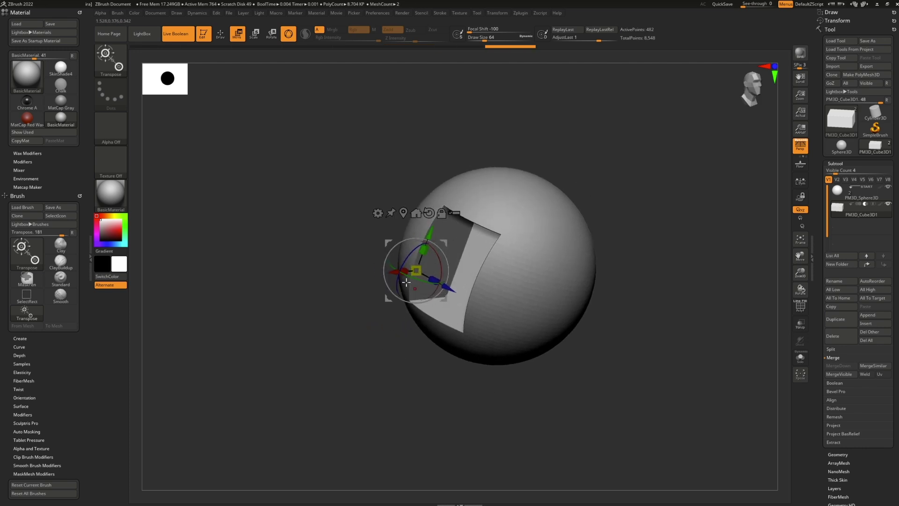
drag(409, 255, 402, 396)
drag(495, 410, 496, 430)
drag(416, 271, 454, 301)
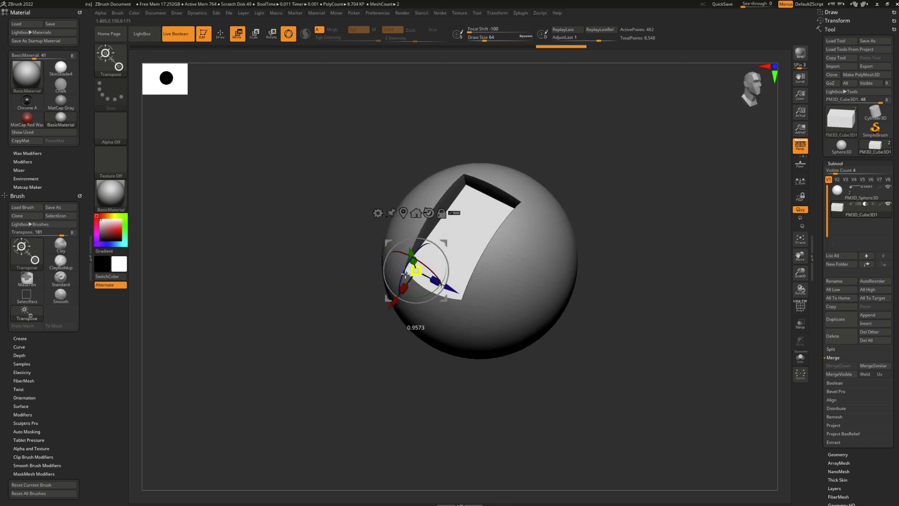
mouse_move(528, 412)
mouse_down()
mouse_move(549, 440)
mouse_move(534, 415)
mouse_up()
Deform the subtracting cube using the Move brush at a draw size of about 299 to reshape the cut.
key(b)
key(m)
key(v)
key(space)
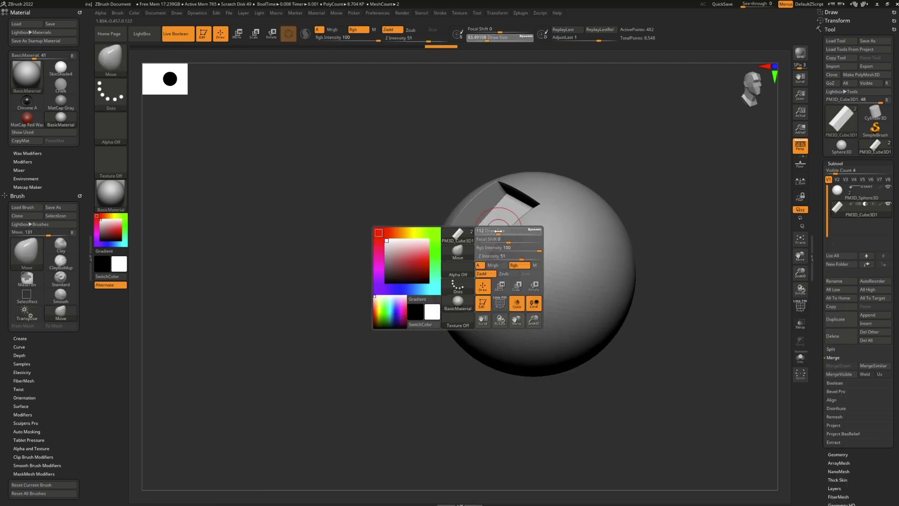
drag(500, 229, 511, 229)
drag(556, 422, 564, 439)
mouse_move(509, 262)
mouse_down()
mouse_move(572, 305)
mouse_move(510, 277)
mouse_move(516, 281)
mouse_up()
drag(590, 301, 588, 317)
mouse_move(419, 295)
mouse_down()
mouse_move(502, 332)
mouse_move(551, 309)
mouse_up()
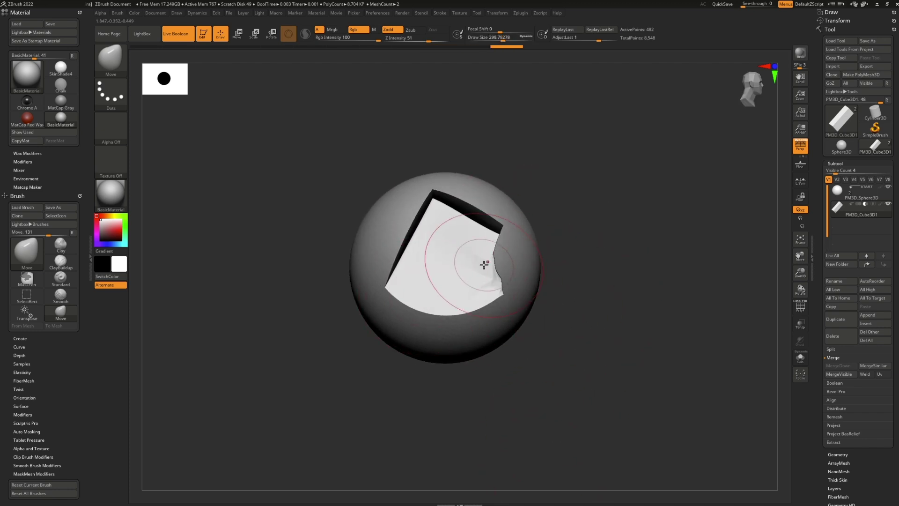
drag(604, 363, 570, 333)
mouse_move(466, 294)
mouse_down()
mouse_move(466, 370)
mouse_move(456, 249)
mouse_move(504, 347)
mouse_up()
drag(586, 406, 538, 410)
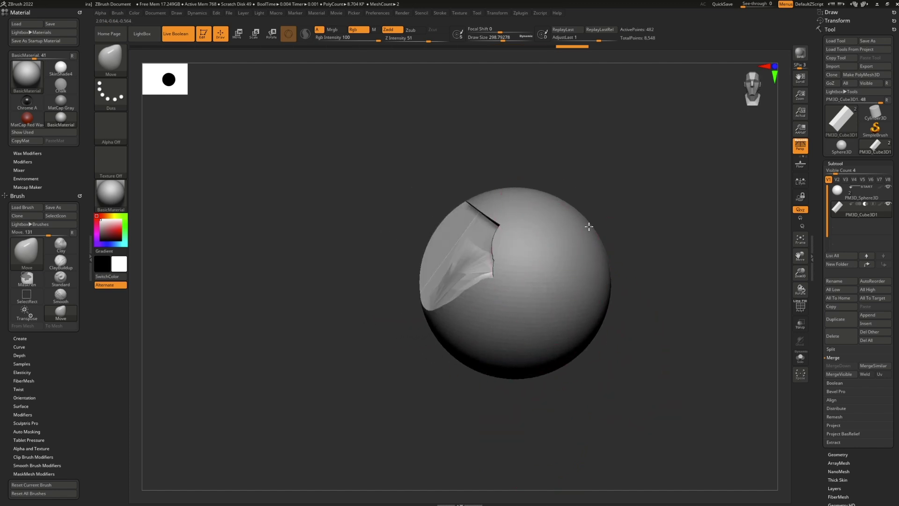
Select the sphere subtool and pull its side beside the cut outward into a rounded cone with the Move brush.
mouse_move(841, 196)
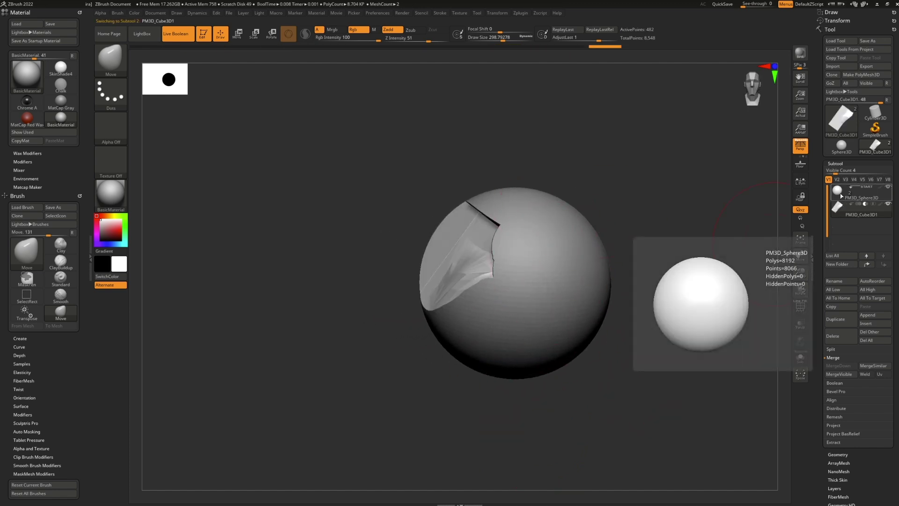
click(842, 196)
drag(759, 215, 534, 382)
drag(412, 220, 355, 199)
drag(386, 230, 270, 178)
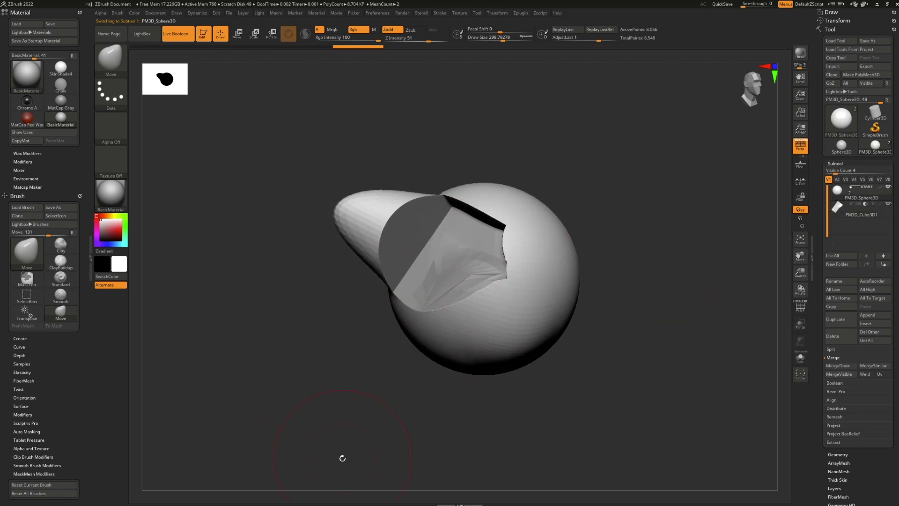
Select the cube subtool and smooth its deformed mesh to soften the cut's shape.
key(Down)
shift+drag(471, 250, 462, 248)
drag(642, 279, 608, 277)
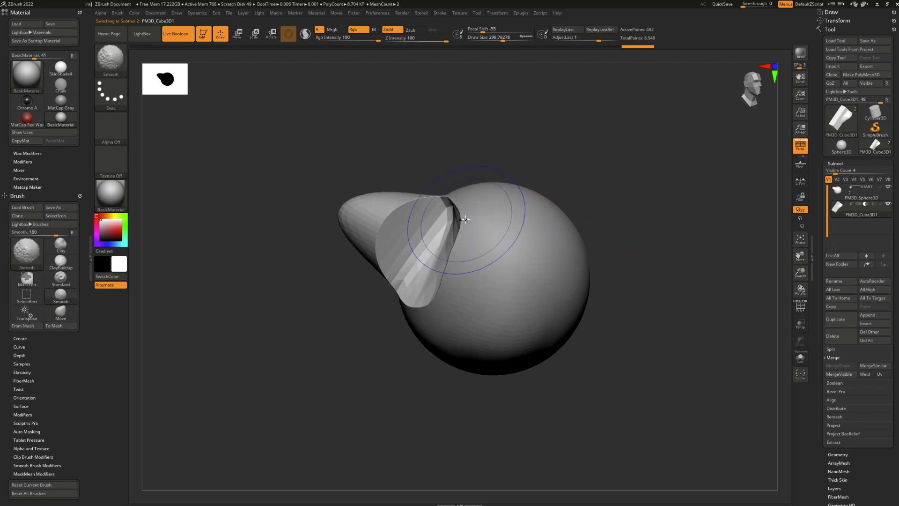
shift+drag(454, 230, 440, 234)
mouse_move(655, 211)
mouse_down()
mouse_move(680, 210)
mouse_move(630, 293)
mouse_move(646, 311)
mouse_move(662, 312)
mouse_up()
drag(691, 358, 713, 315)
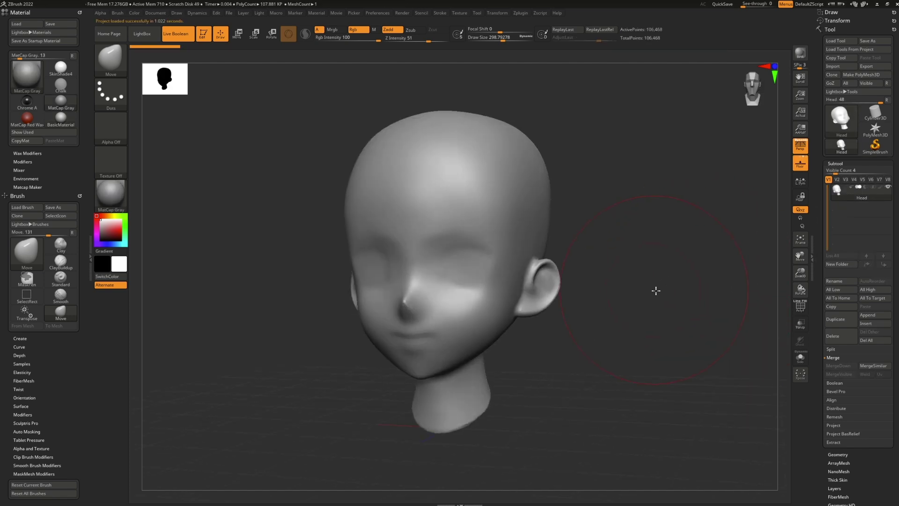
Mark the Head subtool in the loaded head project as the Start of the Boolean group.
drag(656, 290, 684, 311)
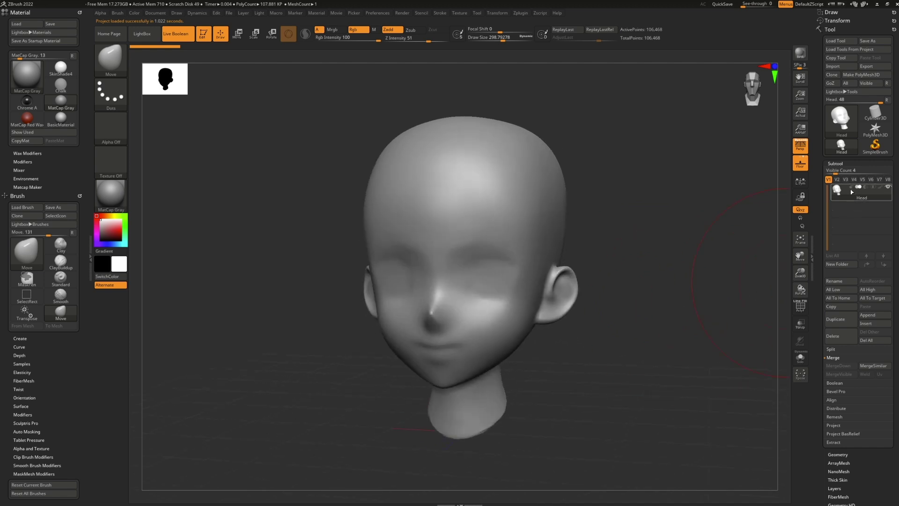
drag(723, 337, 700, 351)
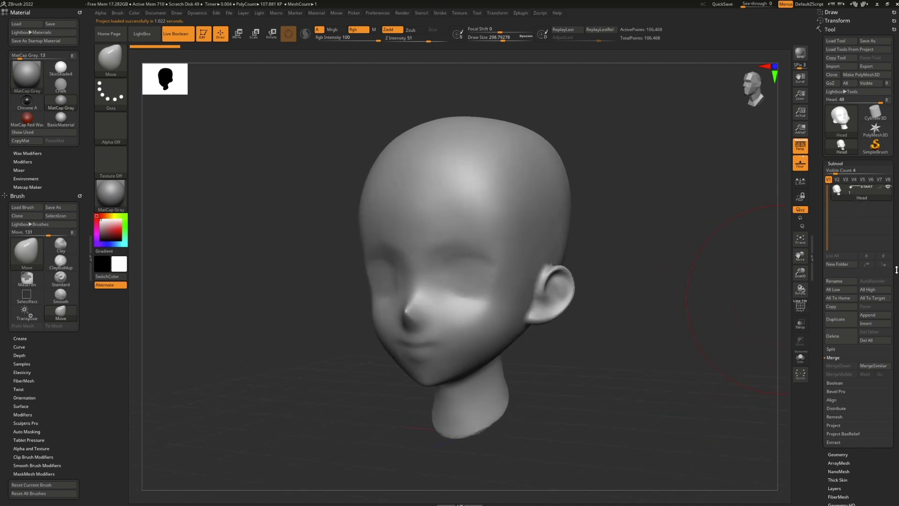
Insert the spiked gear-shaped mesh from the IMM SpaceShip brush symmetrically on the sides of the head above the ears.
key(b)
key(i)
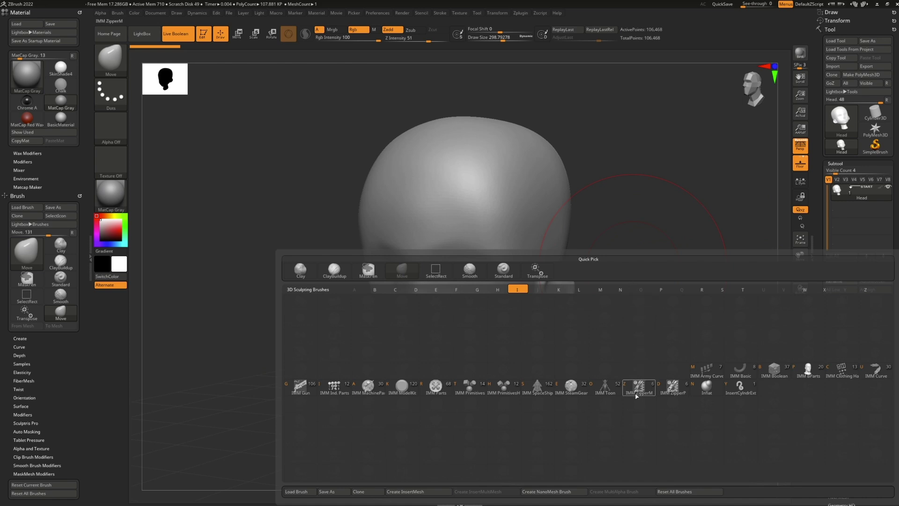
click(536, 388)
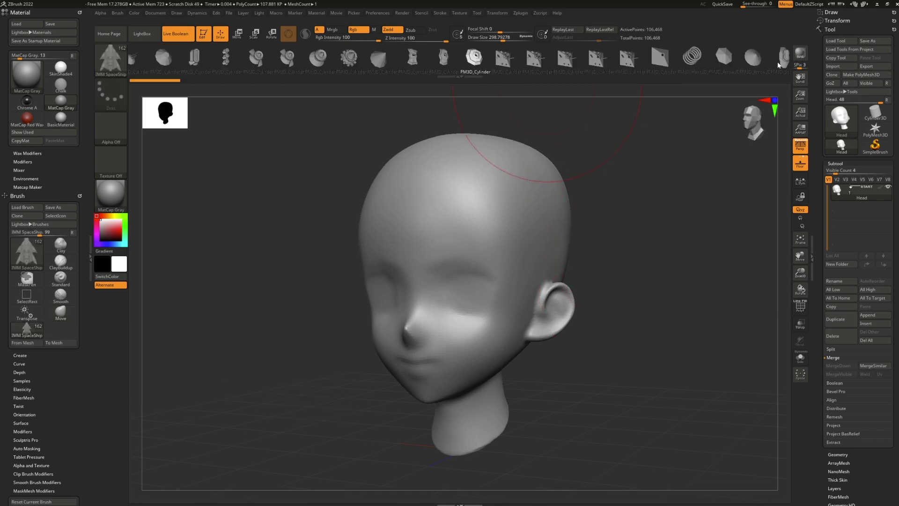
click(348, 57)
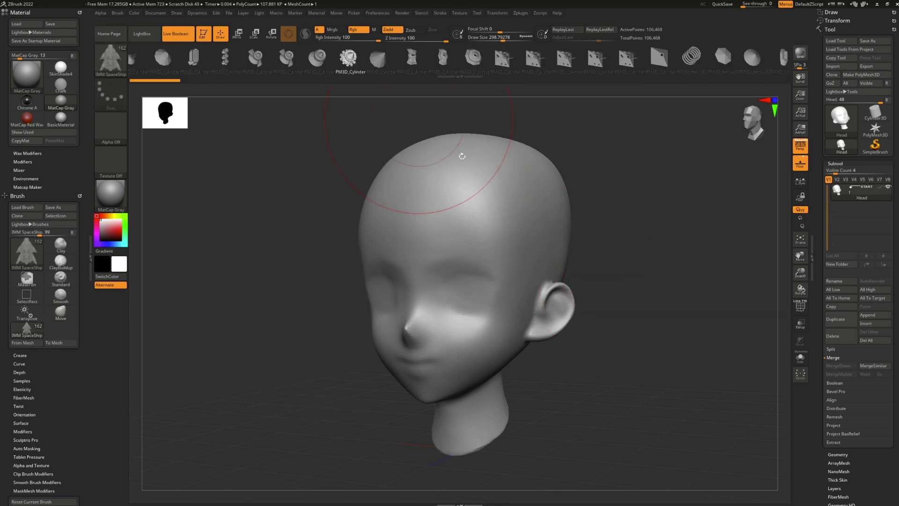
drag(556, 221, 563, 251)
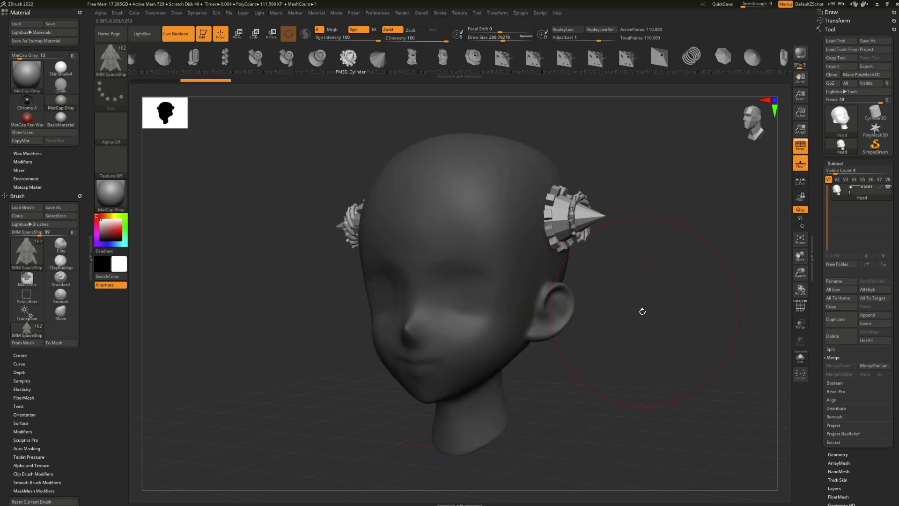
drag(658, 326, 682, 326)
Split the unmasked gear meshes into their own subtool, clear its Start flag, and set it to Subtraction.
click(842, 350)
click(849, 382)
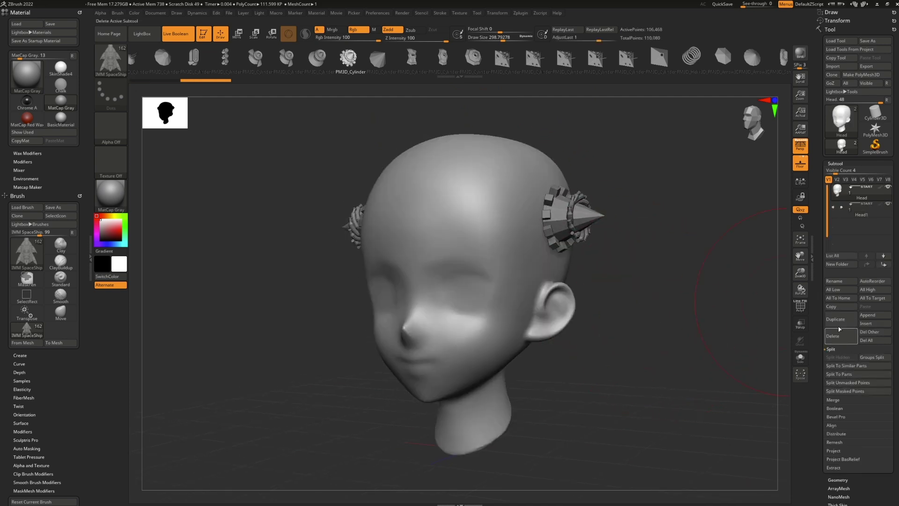
click(851, 204)
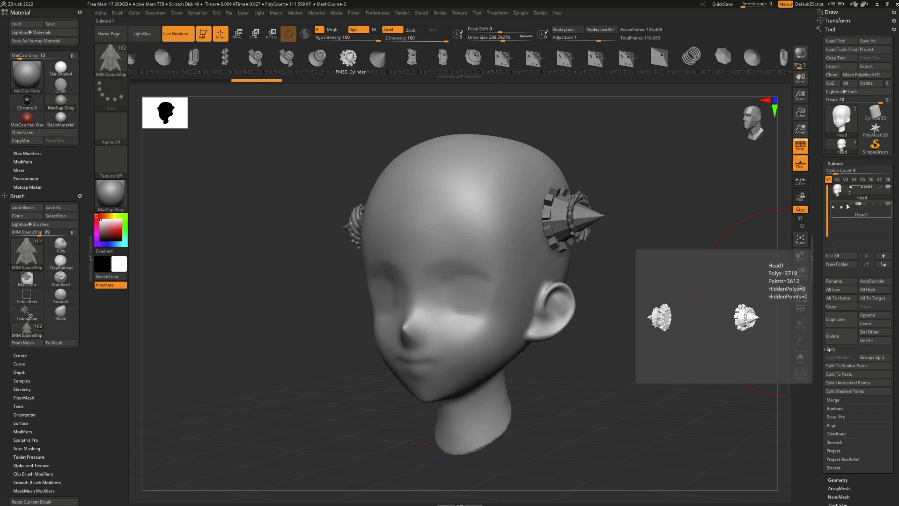
mouse_move(689, 262)
mouse_down()
mouse_move(703, 261)
mouse_move(686, 264)
mouse_up()
key(space)
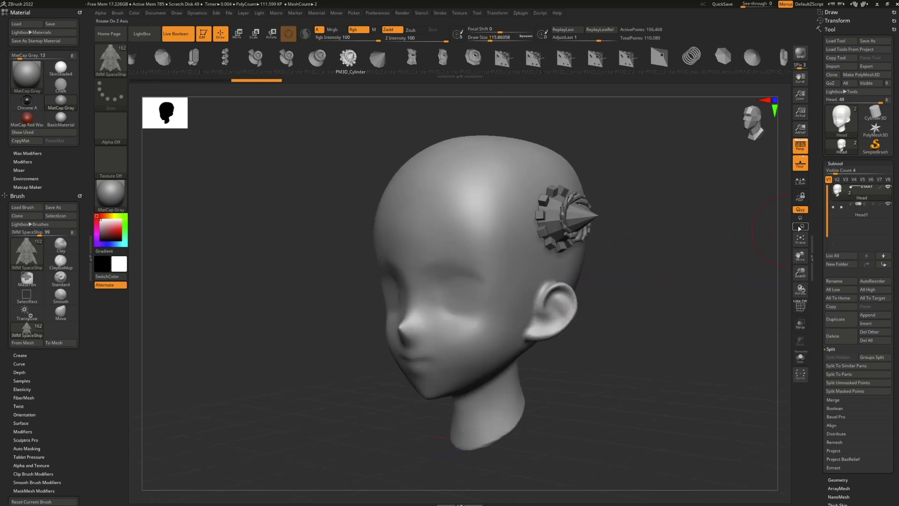
click(865, 204)
Select the split gear subtool, then move it toward the head and rotate it to change the cut above the ear.
key(w)
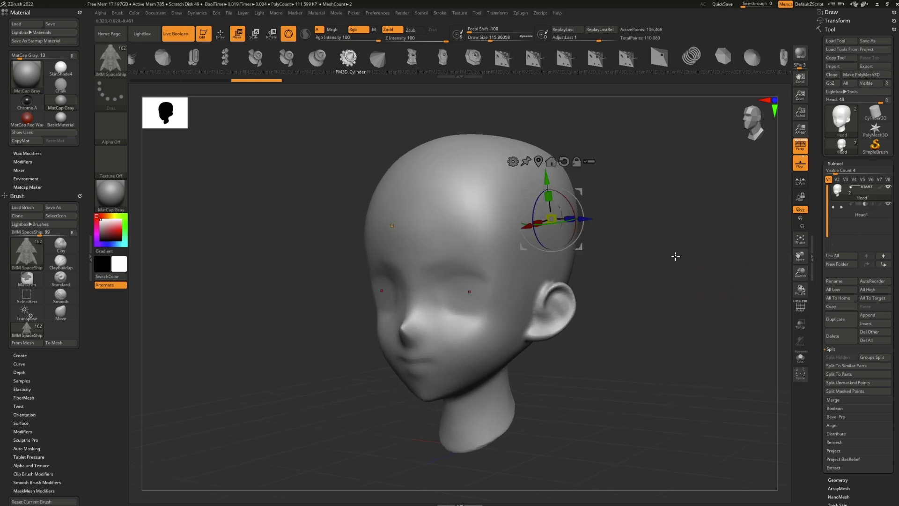
drag(590, 219, 582, 220)
key(ctrl+z)
key(Down)
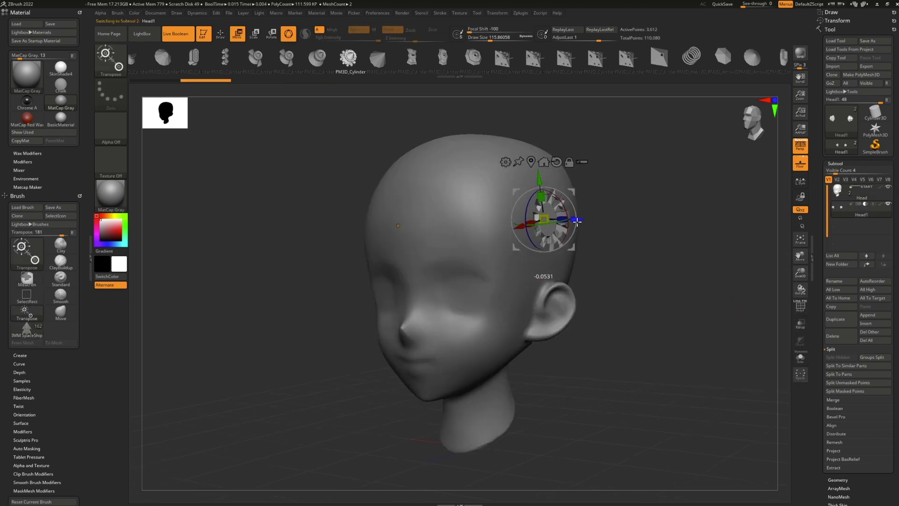
drag(623, 246, 751, 351)
drag(484, 235, 346, 260)
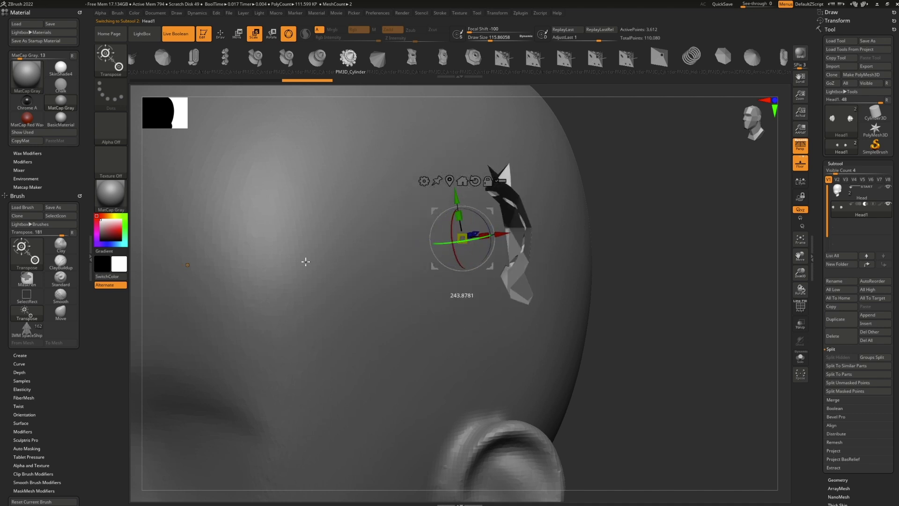
drag(288, 263, 266, 265)
drag(707, 313, 633, 305)
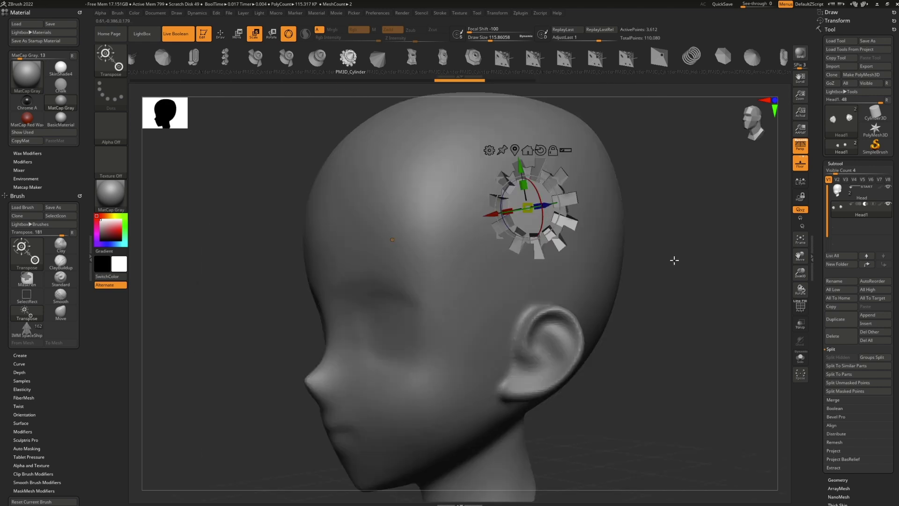
Try duplicating the gear cutter along the side of the head toward the back to add a second cut.
drag(675, 260, 682, 262)
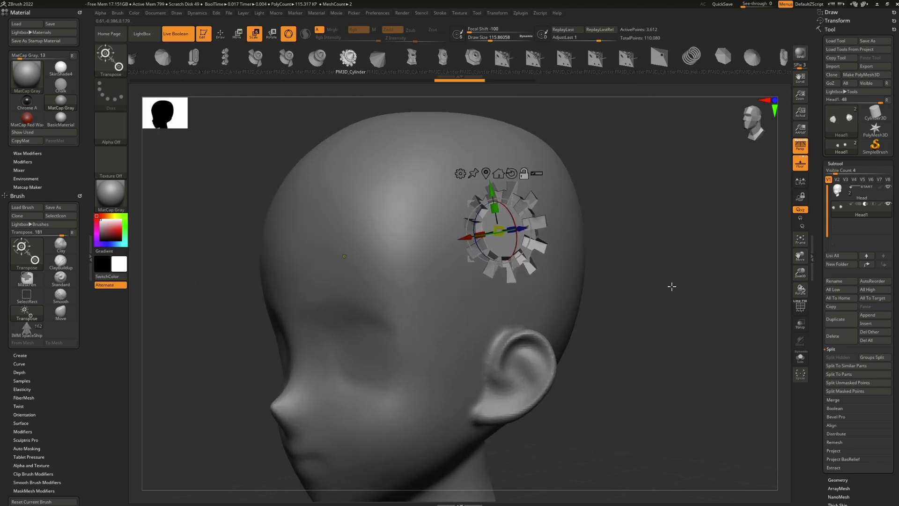
drag(671, 286, 653, 297)
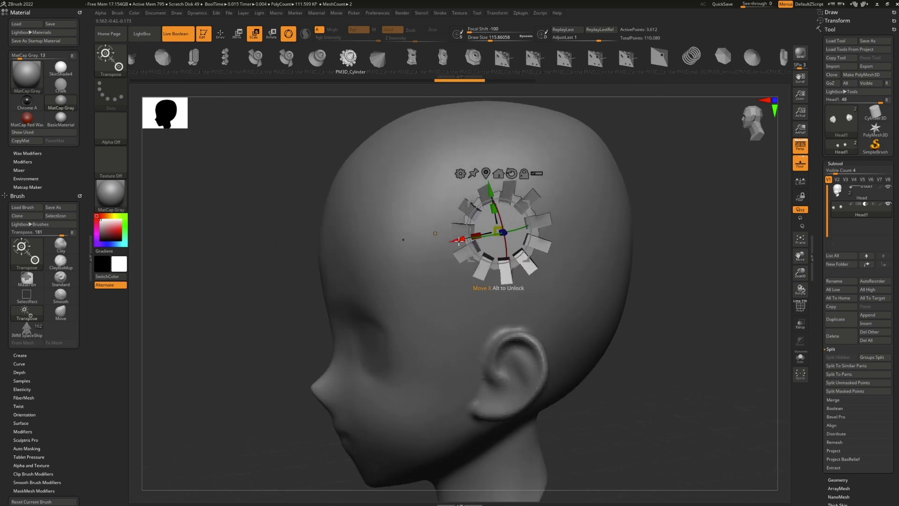
ctrl+drag(459, 241, 548, 220)
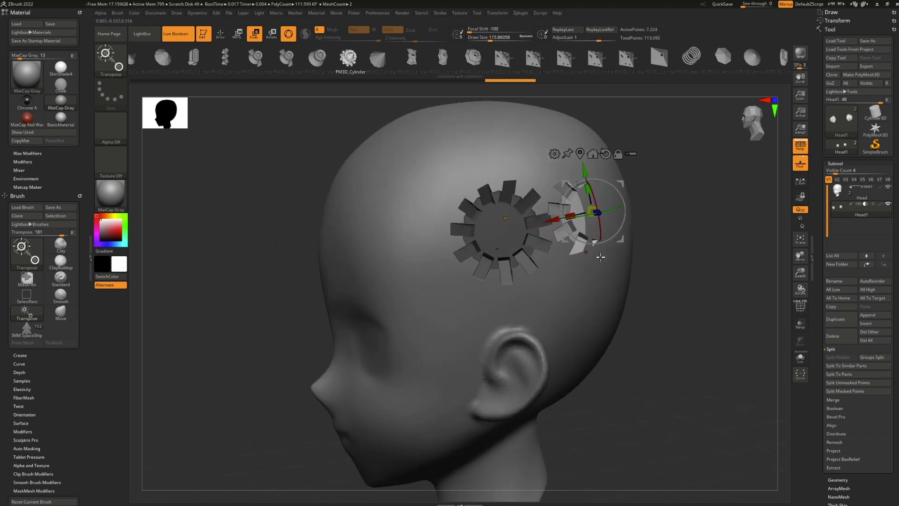
drag(619, 262, 651, 261)
drag(647, 220, 659, 218)
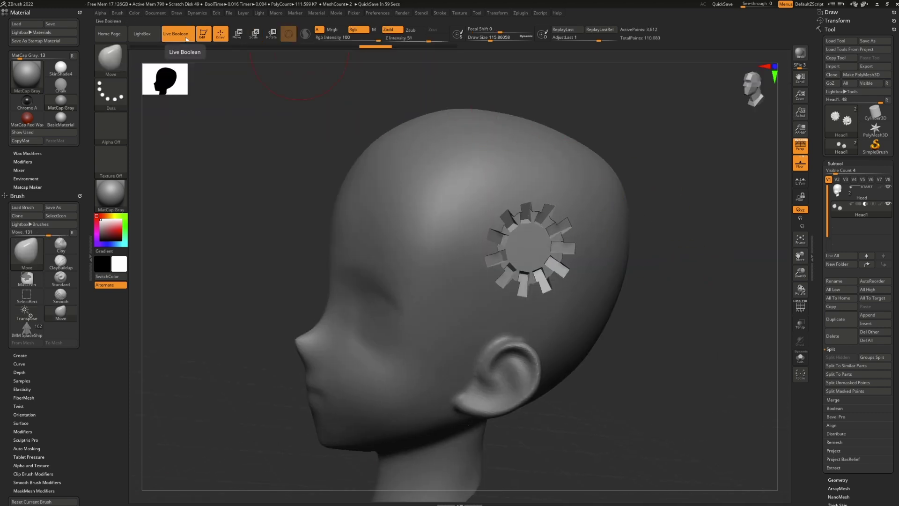
Examine the subtracting gear mesh on the side of the head with its polyframe displayed, and hide the polyframe again.
mouse_move(663, 417)
mouse_down()
mouse_move(644, 409)
mouse_move(665, 415)
mouse_up()
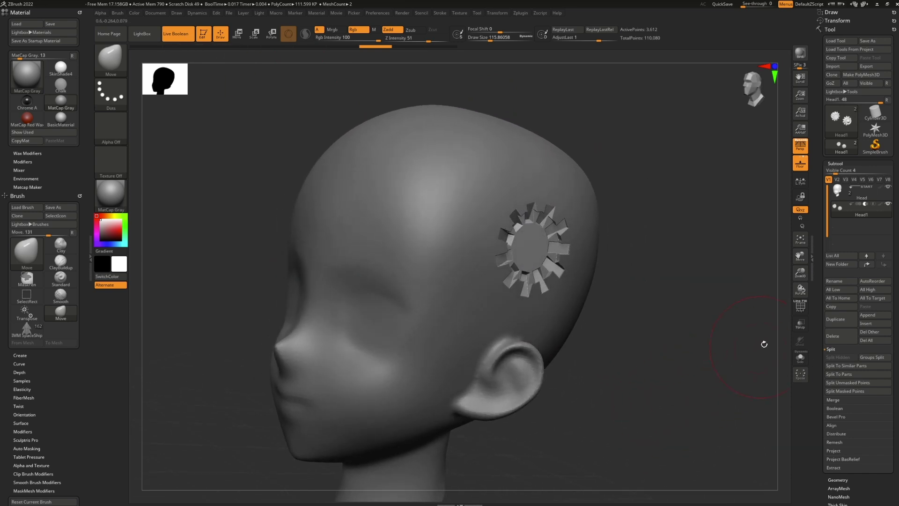
click(801, 307)
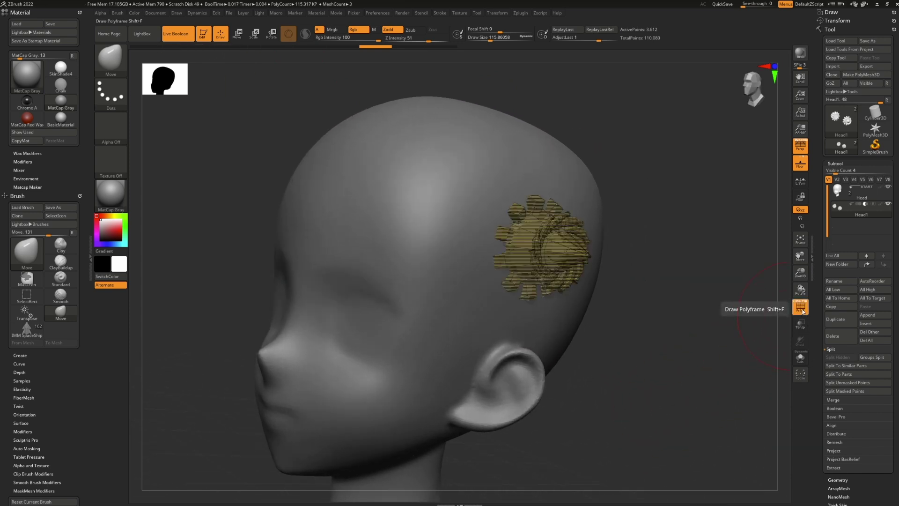
drag(731, 324, 675, 201)
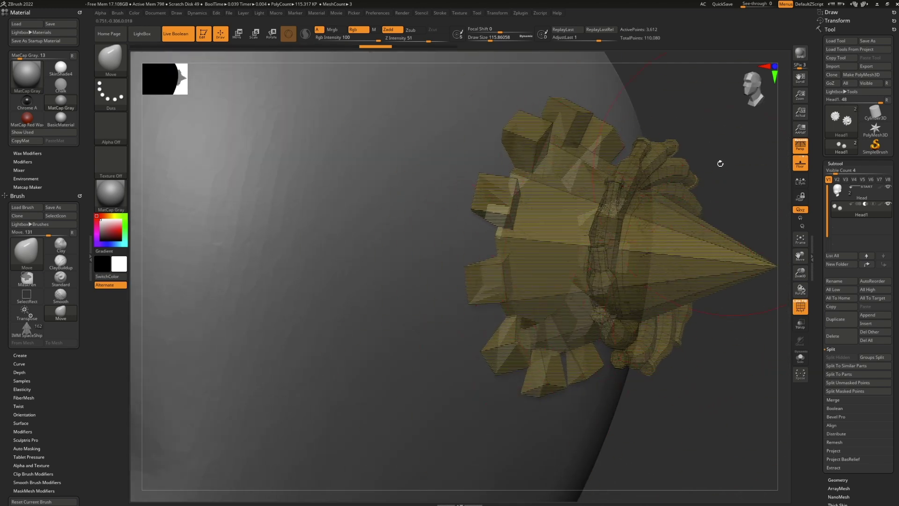
drag(704, 155, 539, 218)
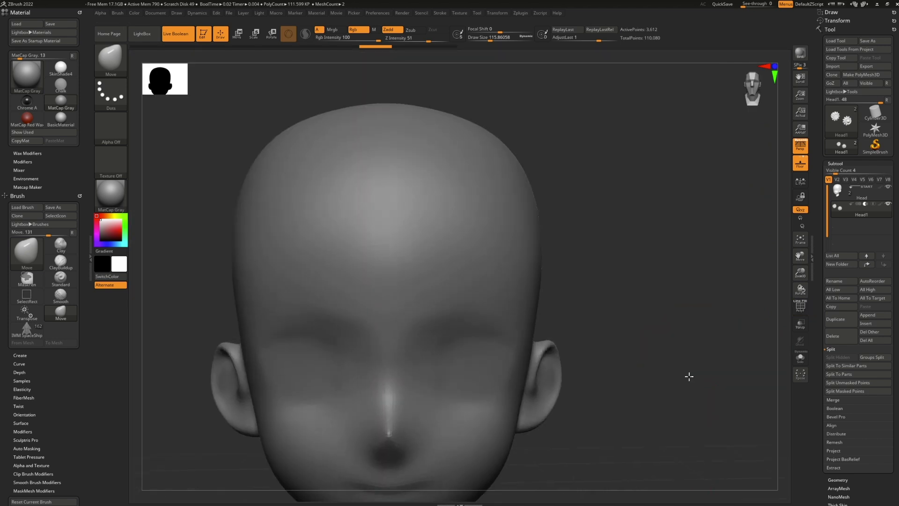
mouse_move(688, 376)
mouse_down()
mouse_move(697, 378)
mouse_move(661, 378)
mouse_move(731, 367)
mouse_move(710, 386)
mouse_move(580, 158)
mouse_up()
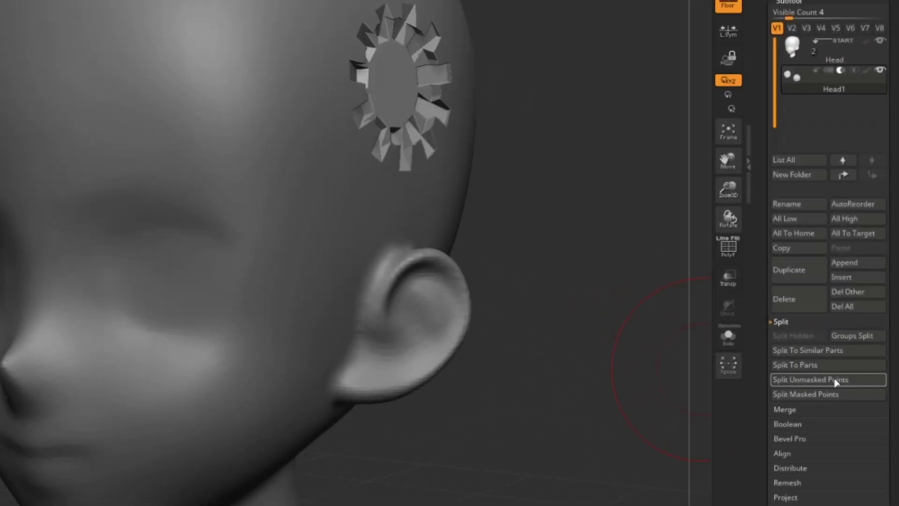
Make a Boolean mesh from the head and gear subtools, and load the resulting UMesh_Head tool.
click(802, 423)
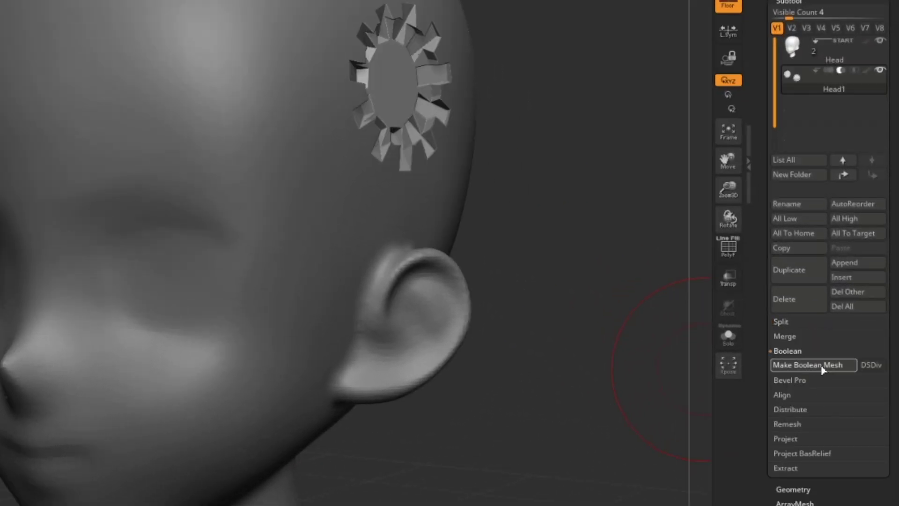
drag(817, 374, 817, 403)
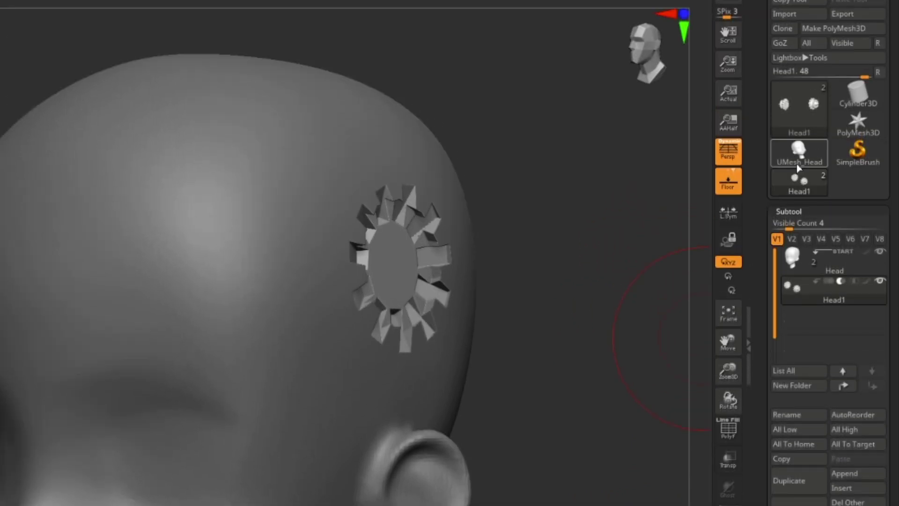
mouse_move(798, 167)
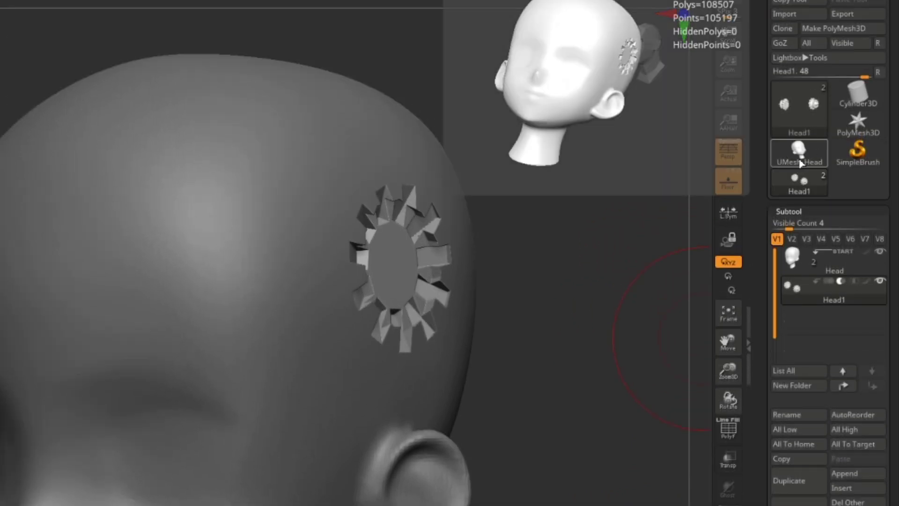
click(799, 162)
Display the polyframe on the UMesh_Head mesh and frame the gear-shaped cut above the ear.
drag(706, 367, 626, 369)
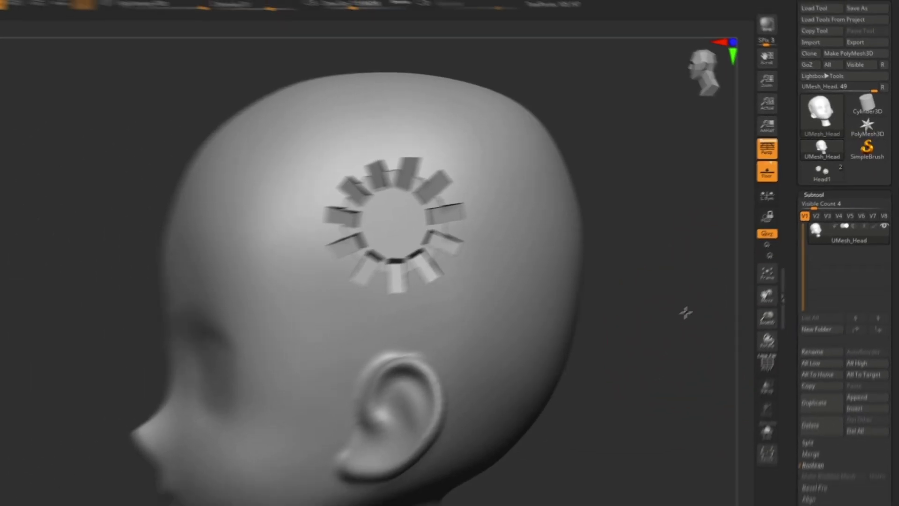
alt+drag(694, 312, 721, 408)
alt+drag(725, 349, 693, 278)
click(802, 308)
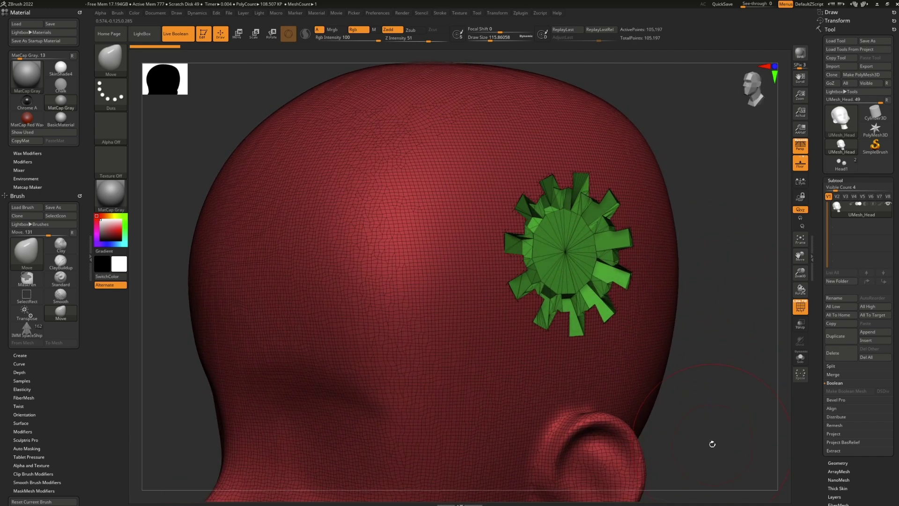
Try smoothing the edges of the gear-shaped cut above the ear, and undo the stroke.
mouse_move(626, 224)
shift+mouse_down()
mouse_move(569, 281)
mouse_move(514, 215)
mouse_move(591, 198)
shift+mouse_up()
key(ctrl+z)
drag(663, 480, 736, 384)
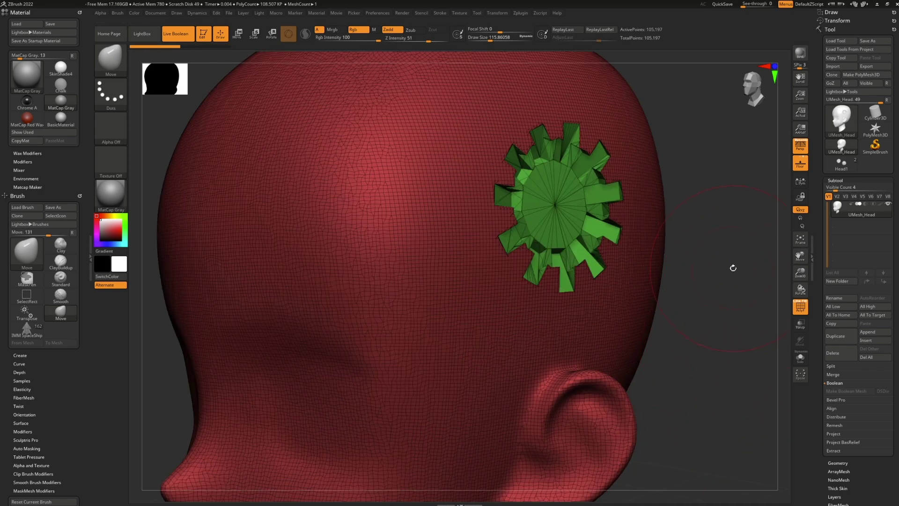
drag(732, 268, 723, 268)
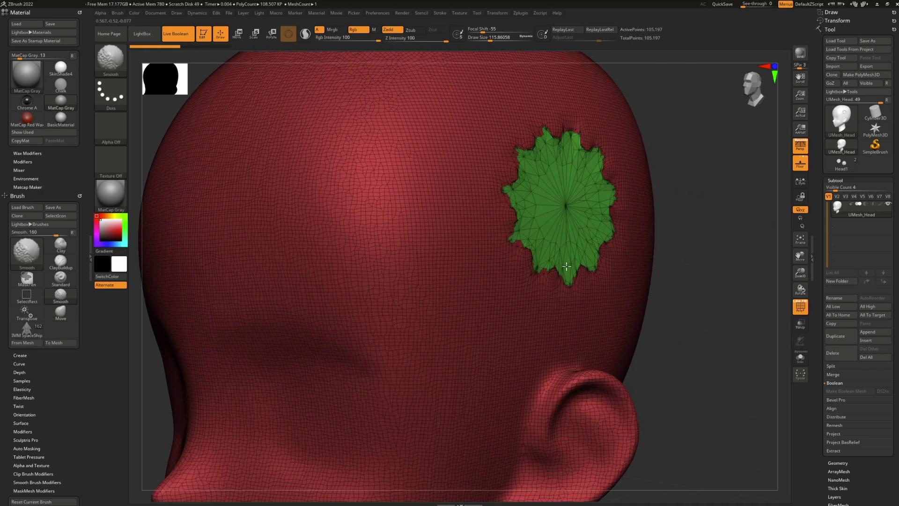